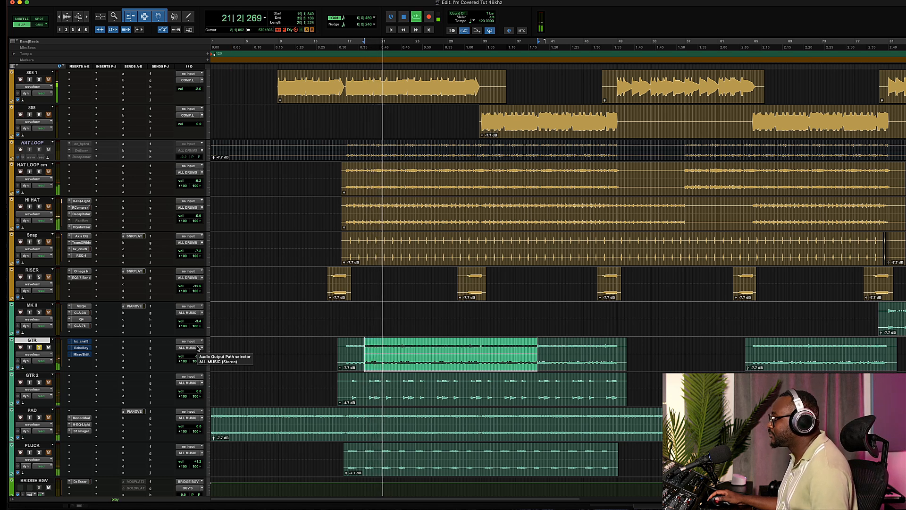
# - Scroll through the session's tracks while starting and stopping playback to review the arrangement
pyautogui.scroll(-5, 107, 357)
pyautogui.scroll(-15, 107, 357)
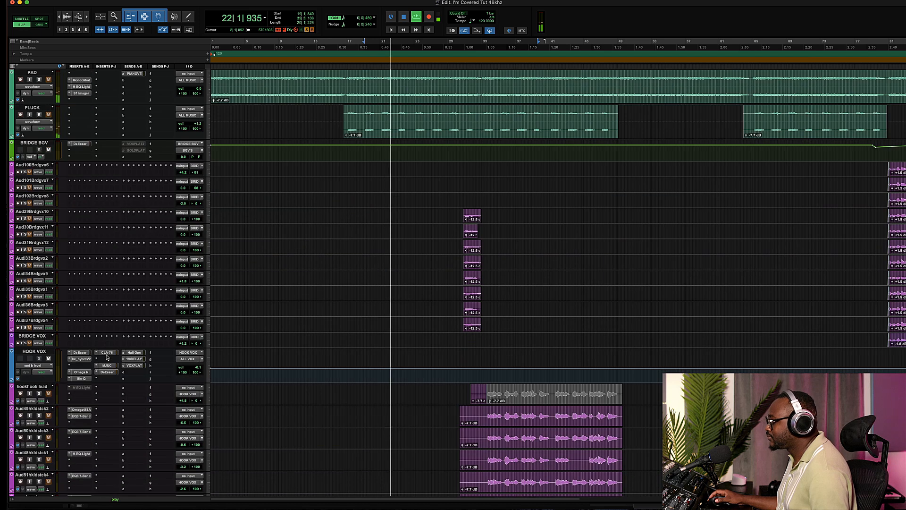
pyautogui.scroll(10, 107, 357)
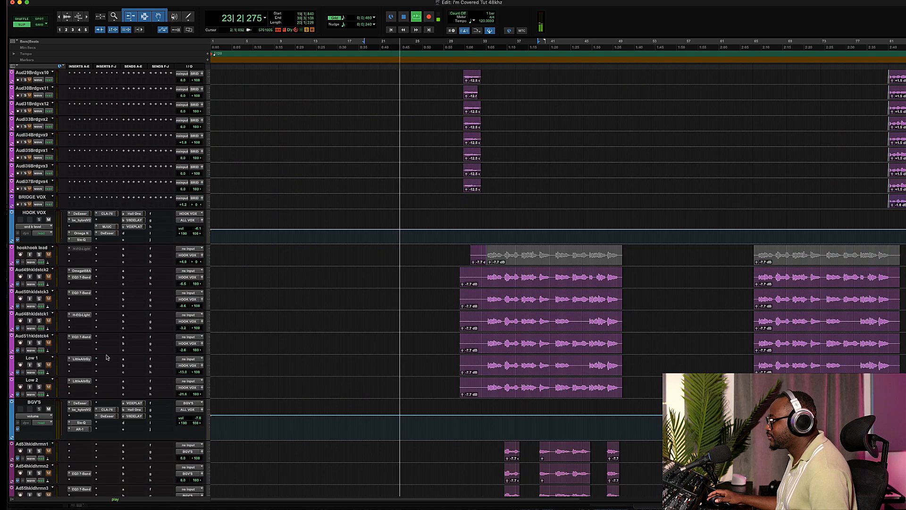
pyautogui.press('space')
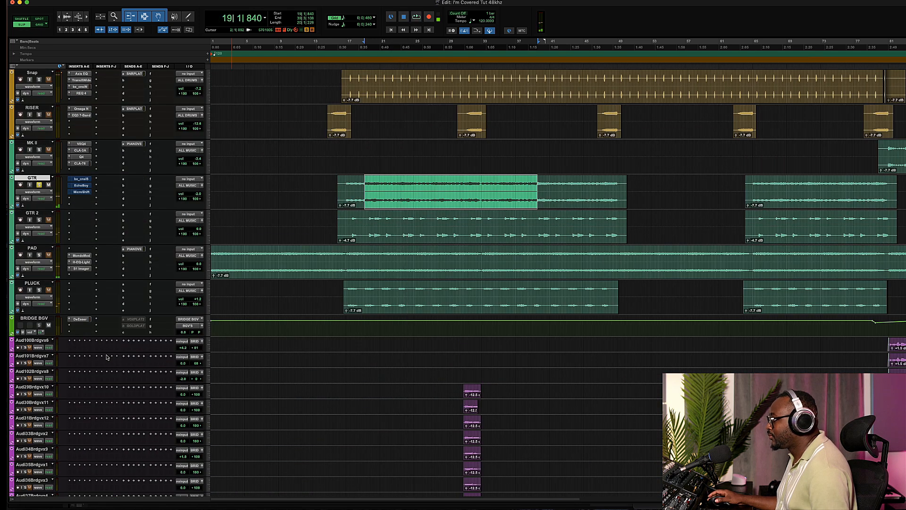
pyautogui.scroll(5, 107, 358)
pyautogui.scroll(-1, 106, 358)
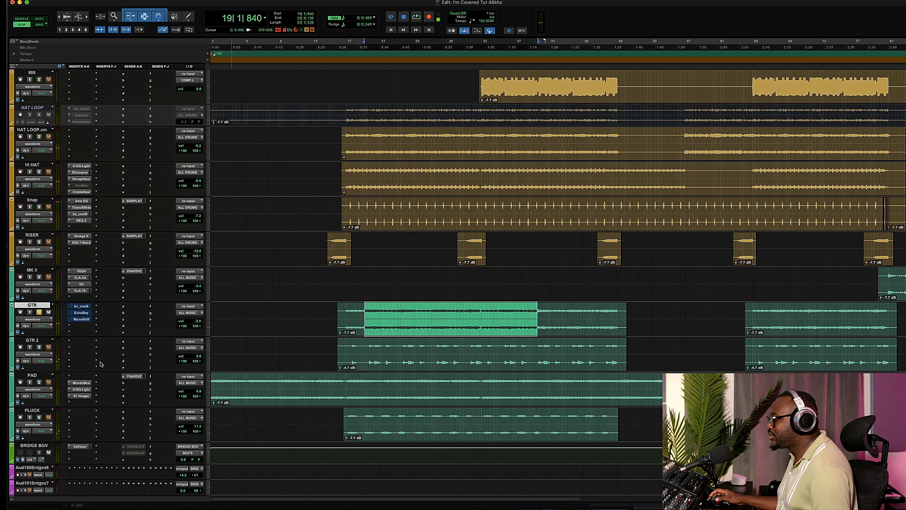
# - Select the GTR through PLUCK tracks, solo them, and play back the selected section
pyautogui.keyDown('shift'); pyautogui.click(33, 412); pyautogui.keyUp('shift')
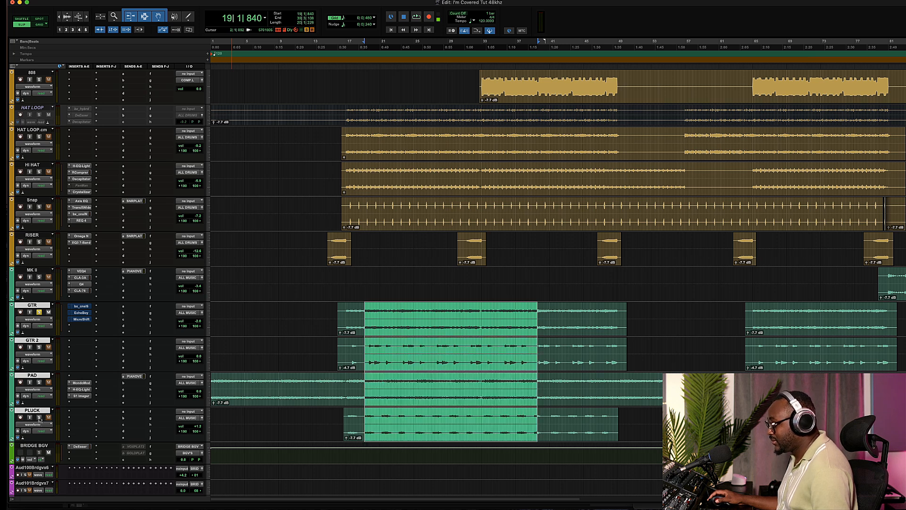
pyautogui.keyDown('alt'); pyautogui.keyDown('shift'); pyautogui.click(39, 417); pyautogui.keyUp('shift'); pyautogui.keyUp('alt')
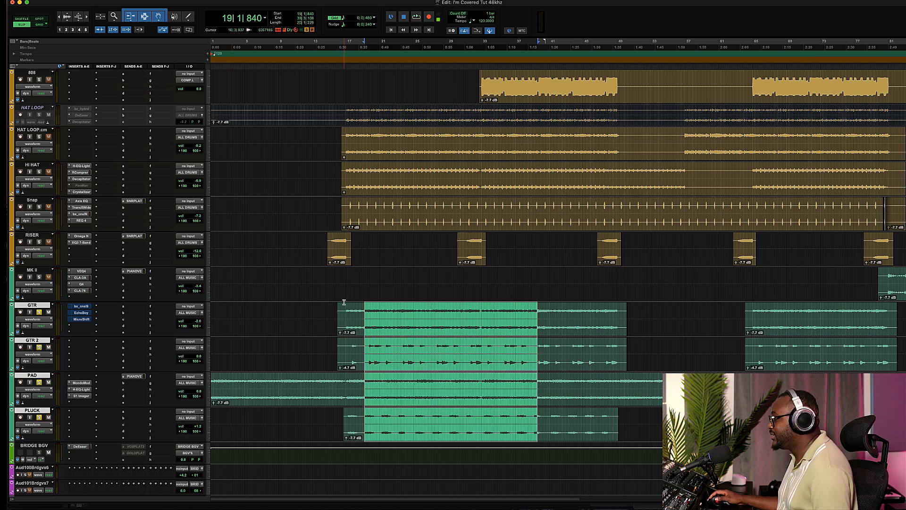
pyautogui.press('space')
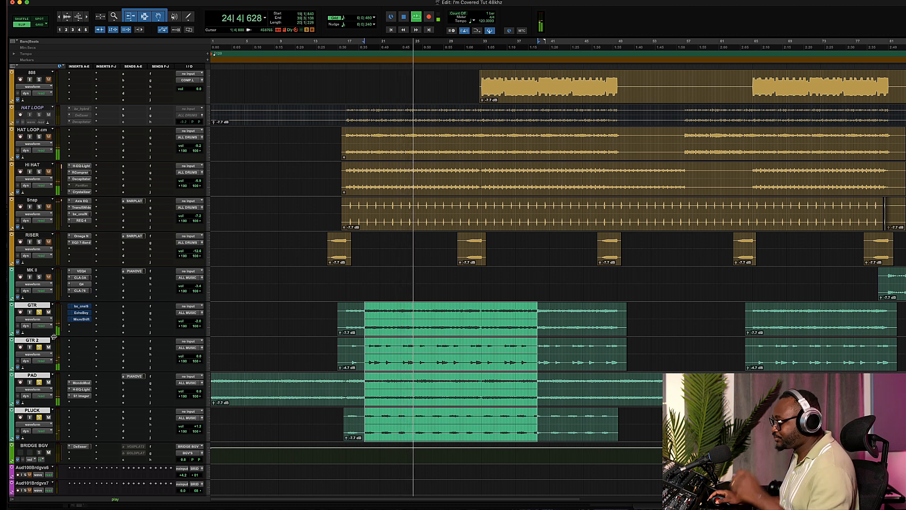
pyautogui.press('space')
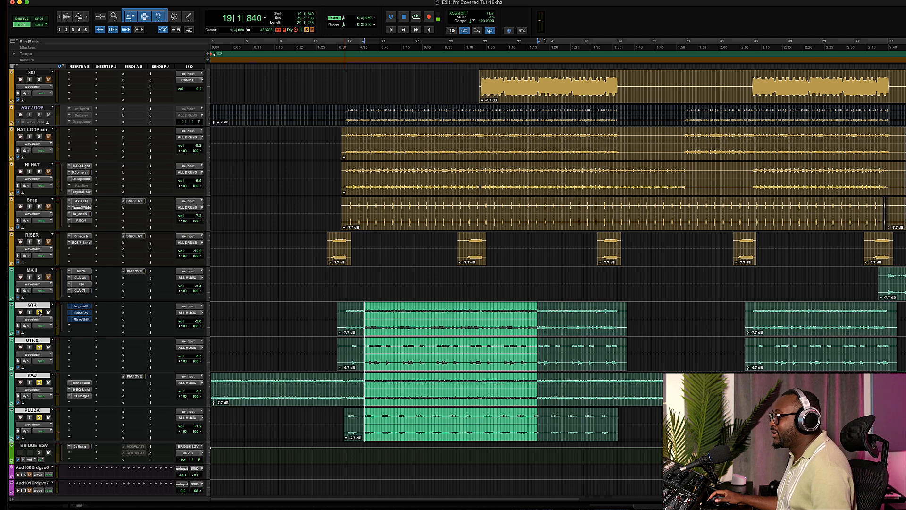
# - Toggle the solos on the GTR and GTR 2 tracks to isolate the guitar
pyautogui.click(39, 312)
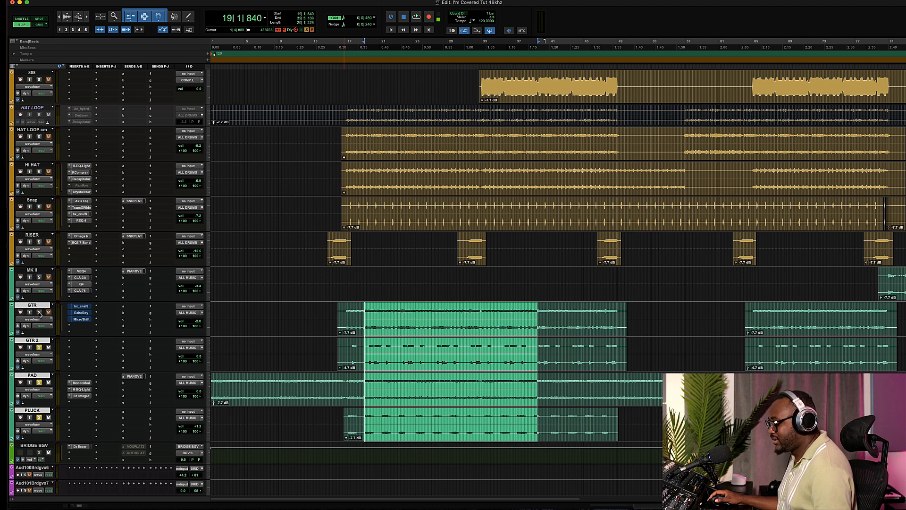
pyautogui.click(39, 347)
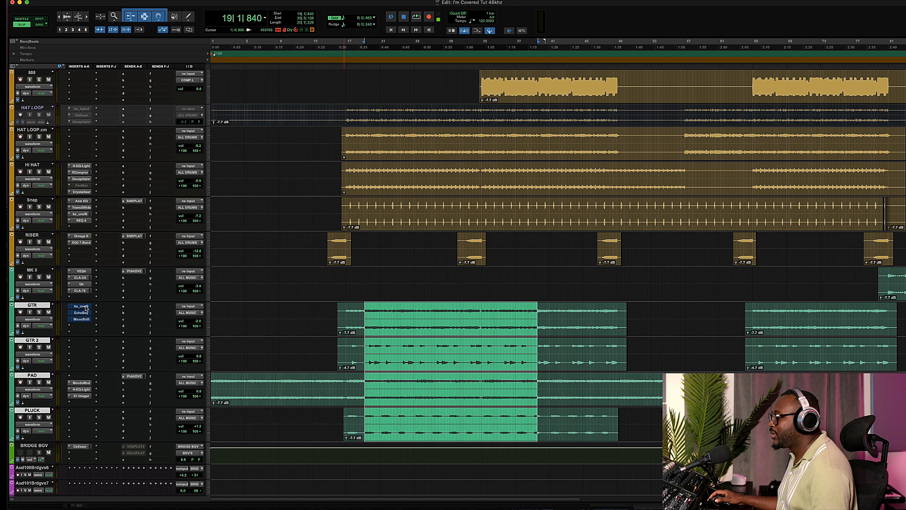
pyautogui.click(39, 312)
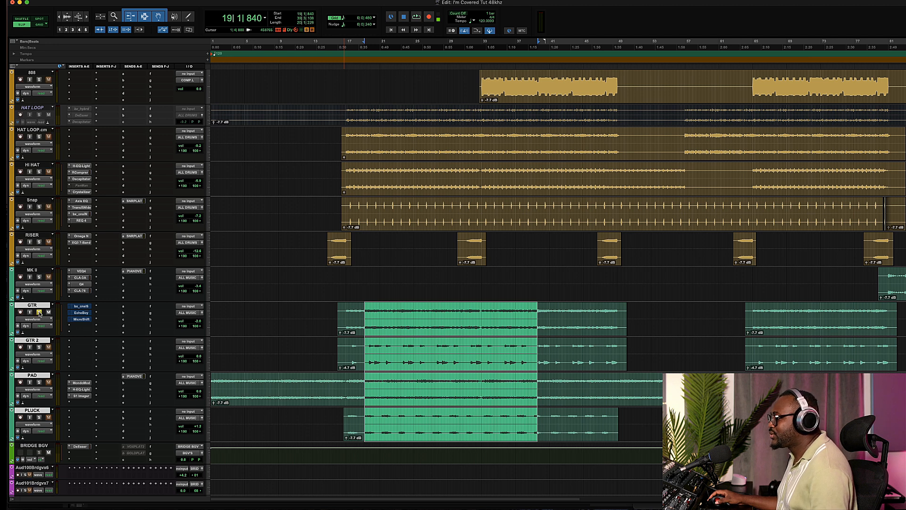
# - Open the bx_console SSL 9000 J insert on the GTR track and move its window aside
pyautogui.click(80, 307)
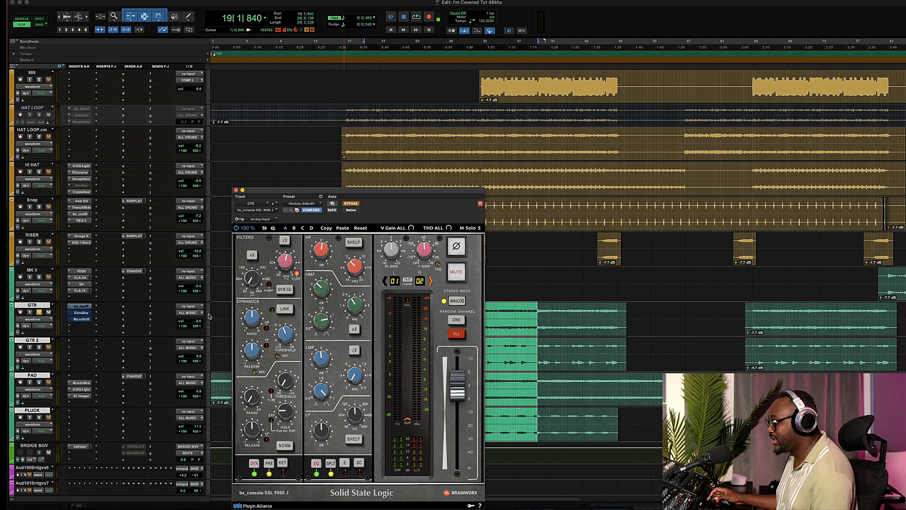
pyautogui.moveTo(280, 191); pyautogui.dragTo(626, 146)
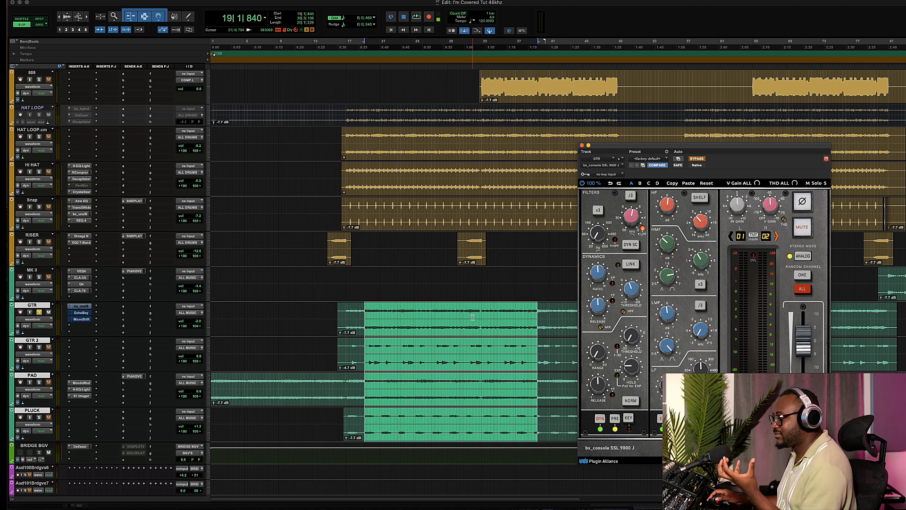
# - Solo the lead vocal track further down the session and play it back alongside the guitars
pyautogui.scroll(-15, 470, 332)
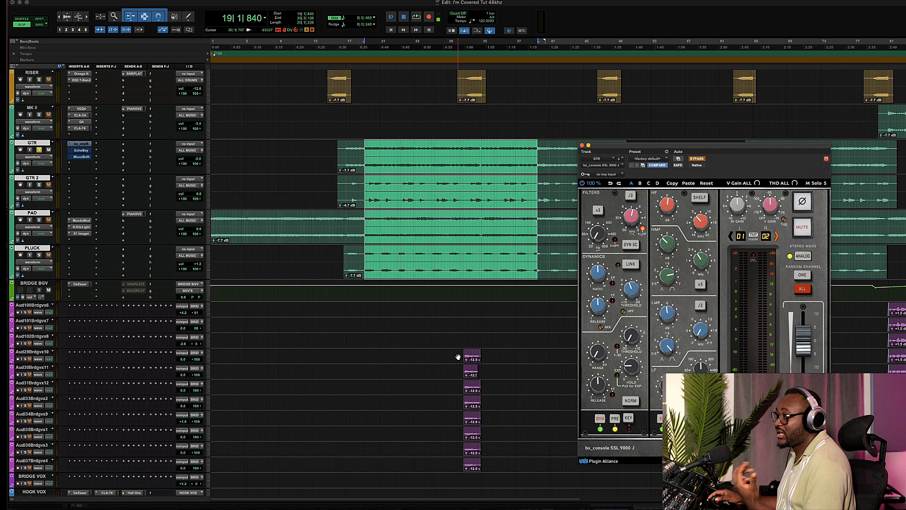
pyautogui.scroll(-15, 458, 357)
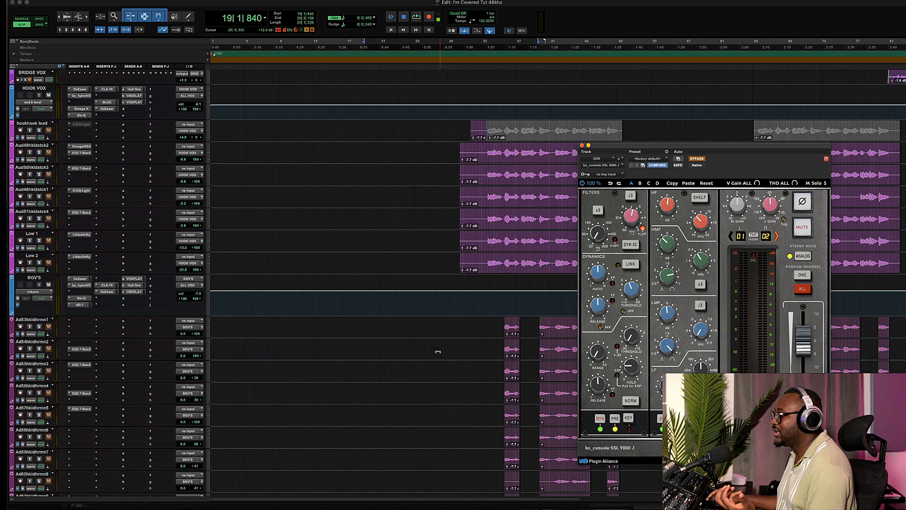
pyautogui.scroll(-2, 438, 352)
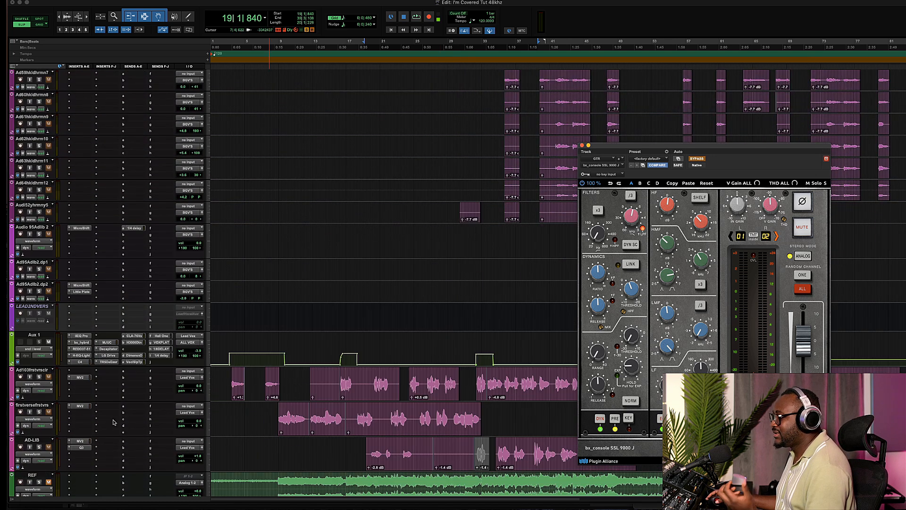
pyautogui.click(39, 377)
pyautogui.press('space')
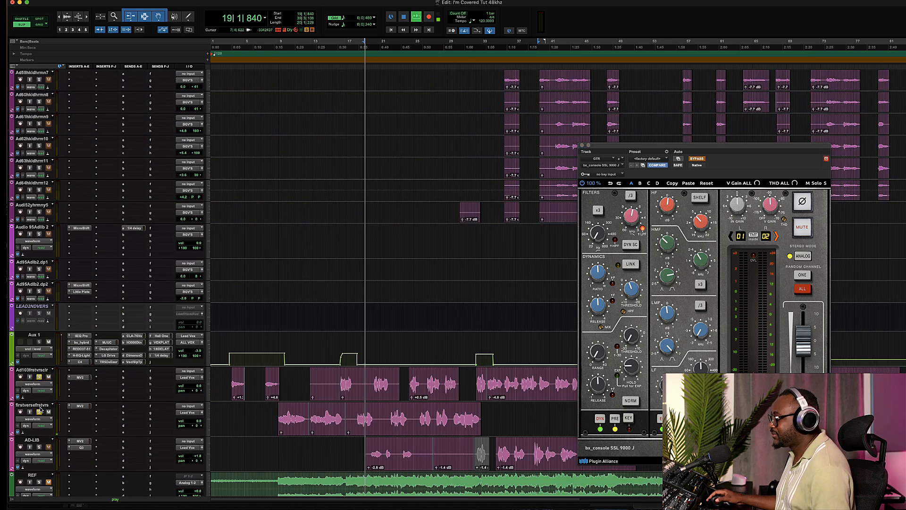
pyautogui.scroll(10, 293, 312)
pyautogui.scroll(15, 293, 309)
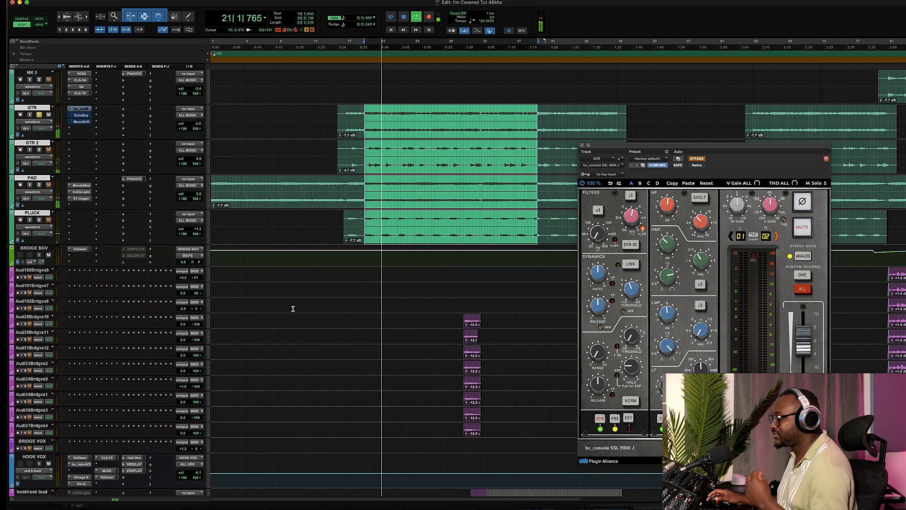
pyautogui.scroll(5, 293, 308)
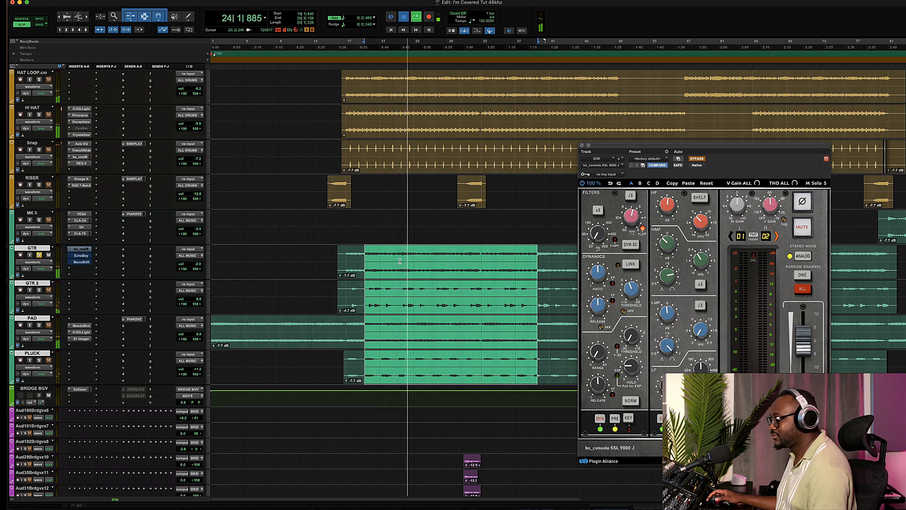
pyautogui.press('space')
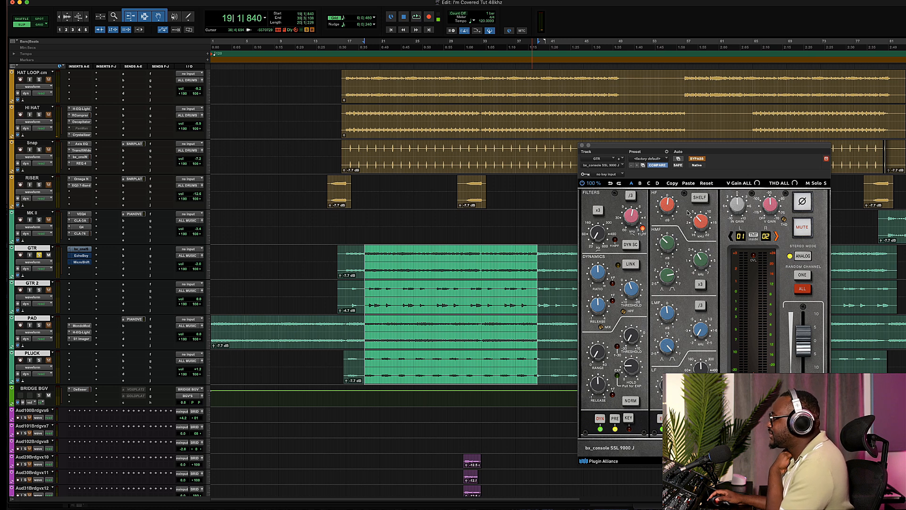
# - Inspect the console plugin's high-frequency and mid-band EQ settings on the guitar
pyautogui.click(701, 226)
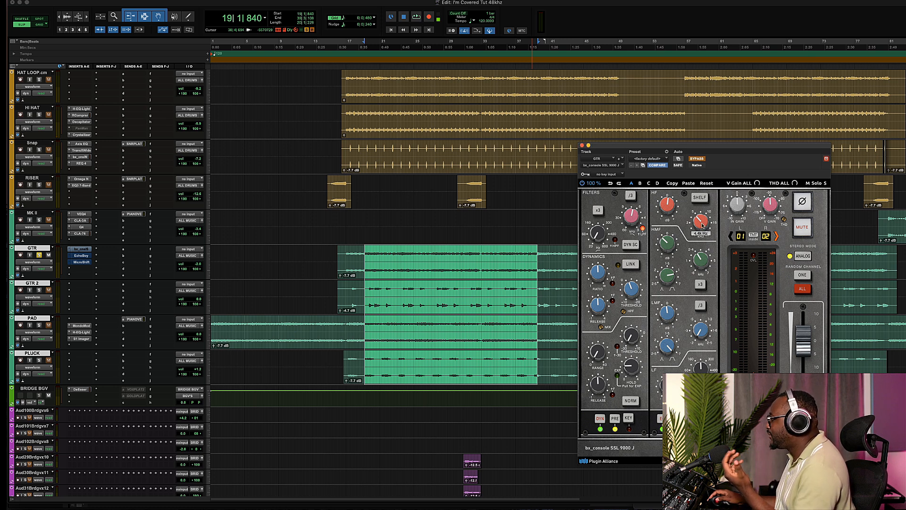
pyautogui.moveTo(666, 206)
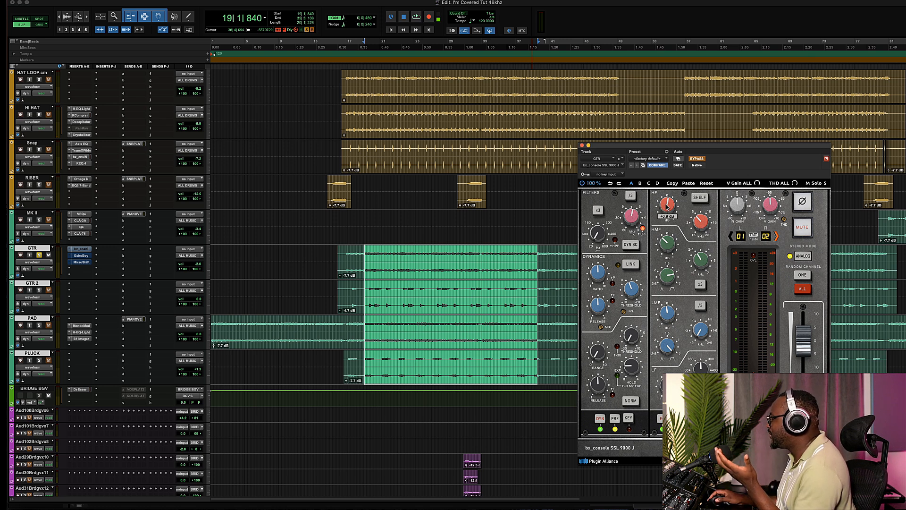
pyautogui.moveTo(703, 263)
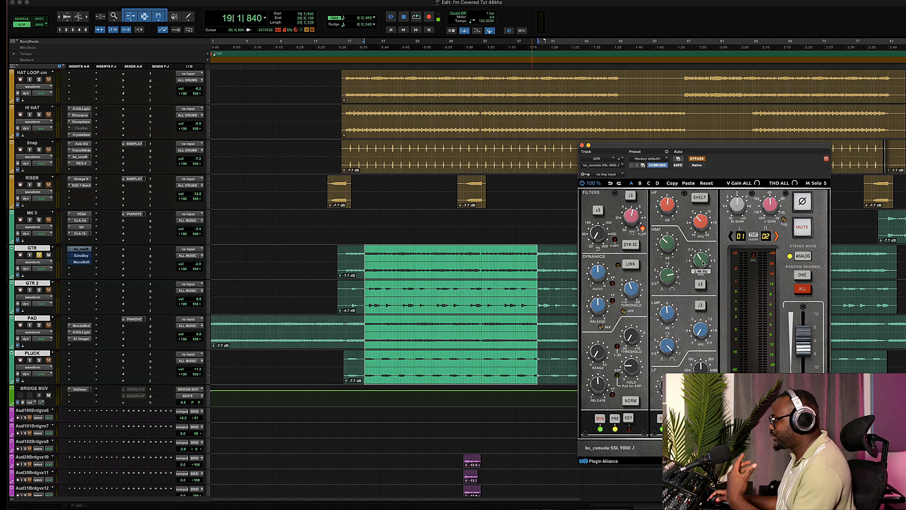
pyautogui.moveTo(668, 245)
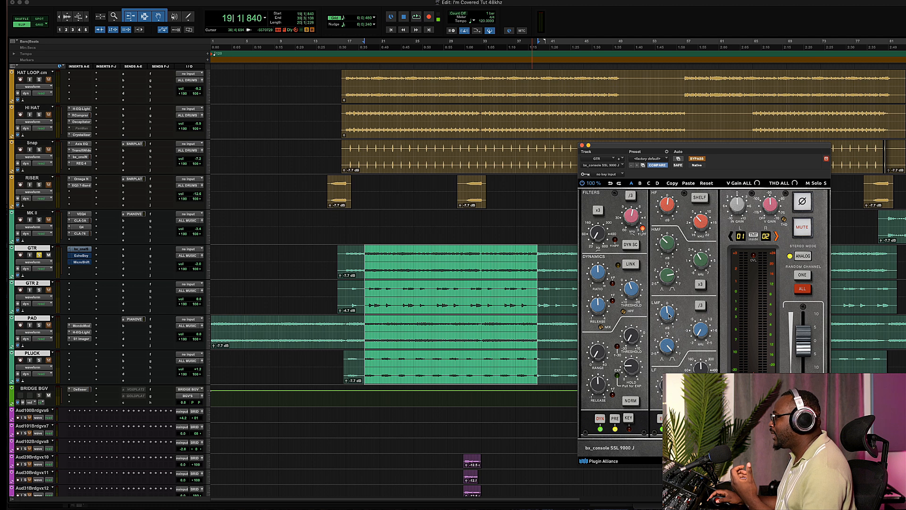
pyautogui.moveTo(668, 315)
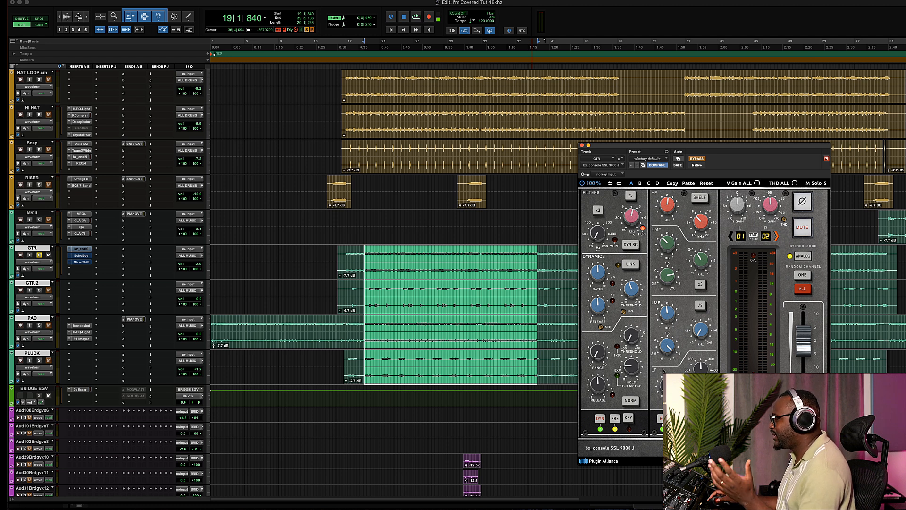
# - Play the guitar while toggling the console plugin's bypass on and off to compare
pyautogui.click(697, 159)
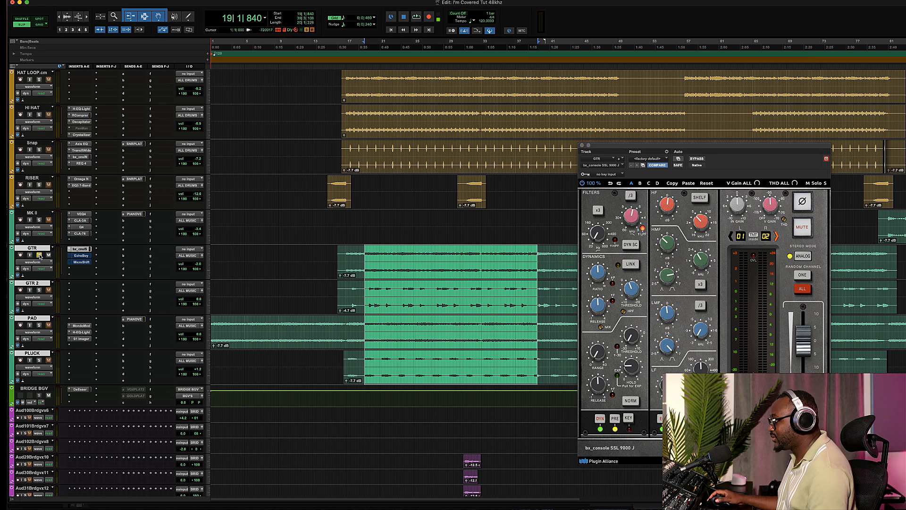
pyautogui.press('space')
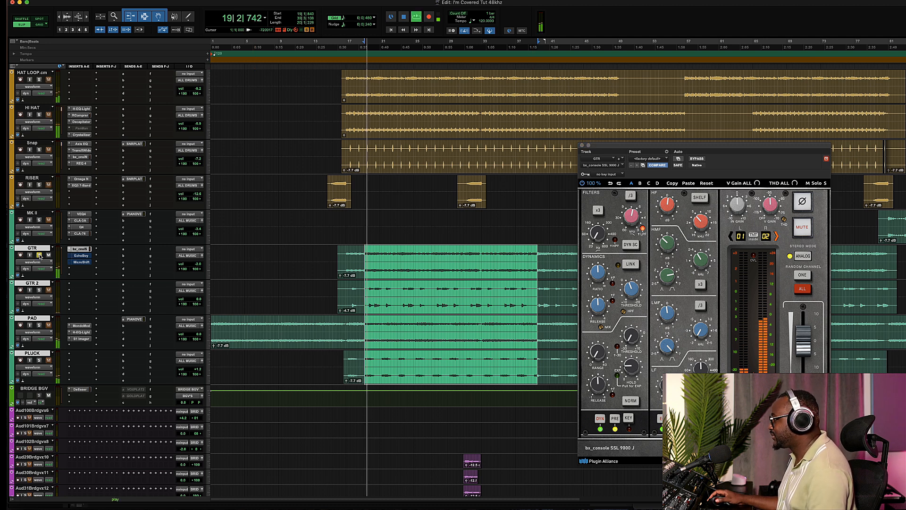
pyautogui.click(697, 159)
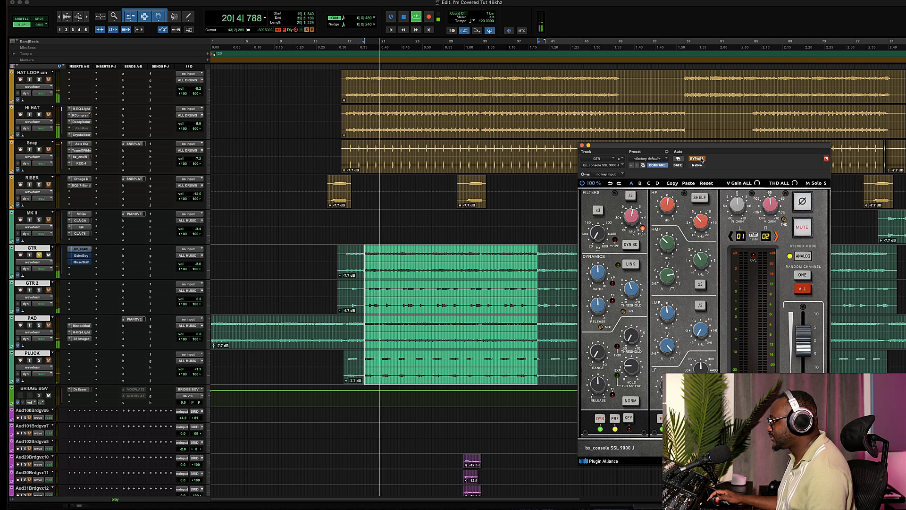
pyautogui.click(697, 159)
pyautogui.press('space')
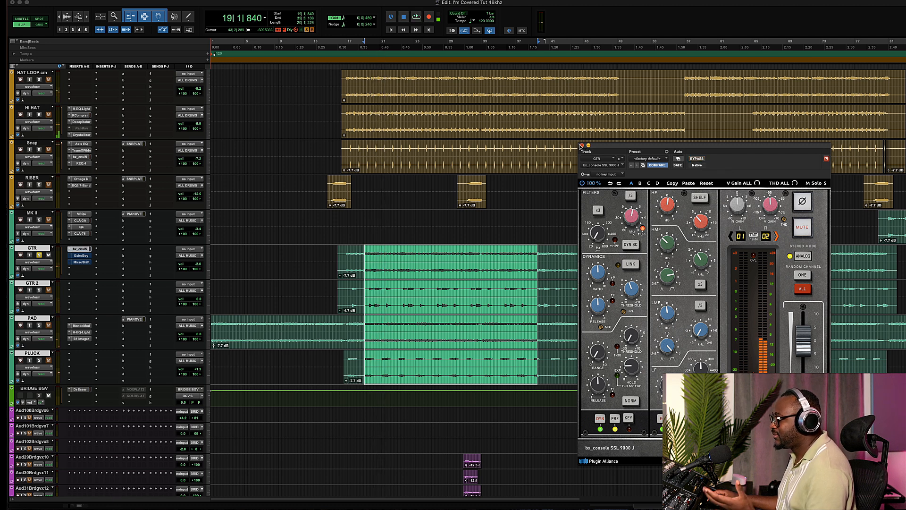
# - Close the console plugin and open the EchoBoy insert on the GTR track, repositioning its window
pyautogui.click(581, 145)
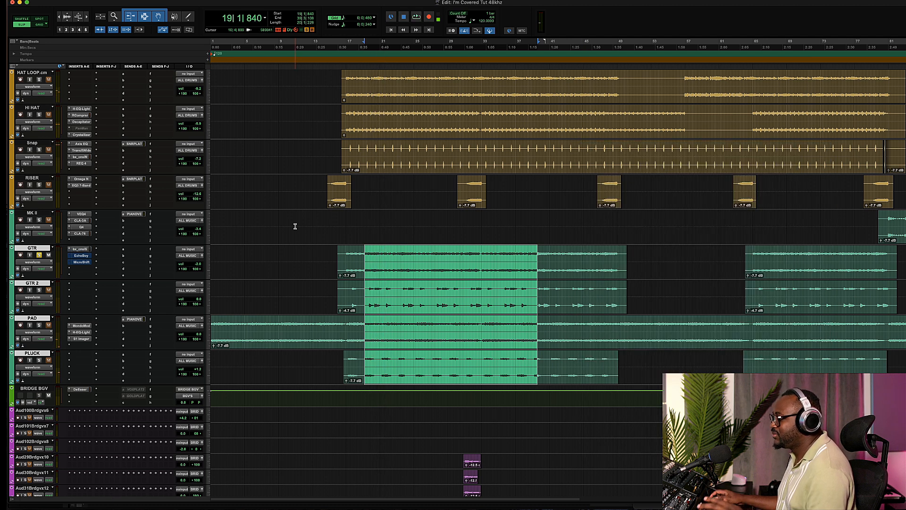
pyautogui.click(81, 256)
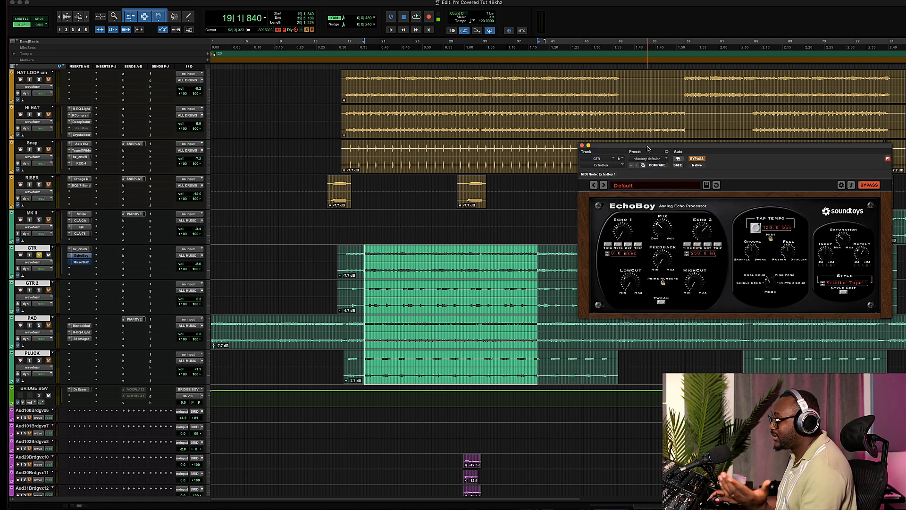
pyautogui.moveTo(648, 149); pyautogui.dragTo(390, 211)
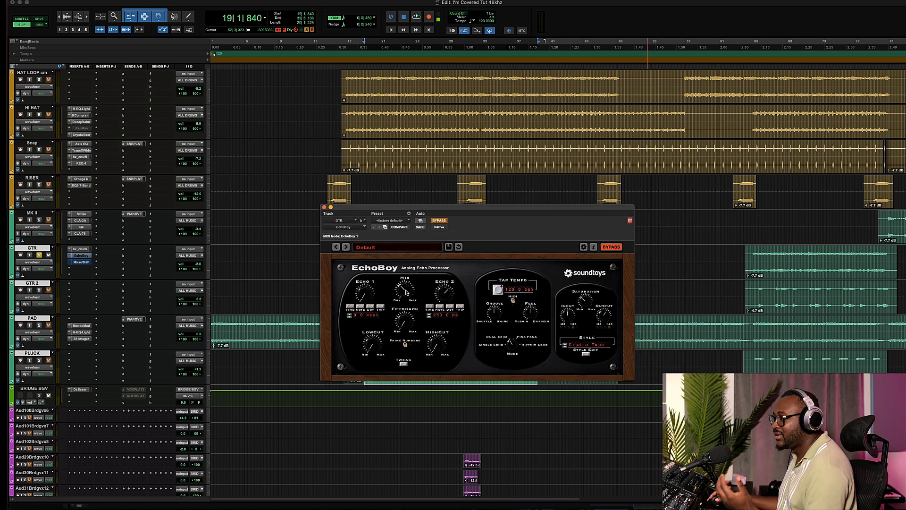
# - Set EchoBoy's Mix to 100% with bypass toggled and play back the guitar section
pyautogui.moveTo(406, 282); pyautogui.dragTo(407, 278)
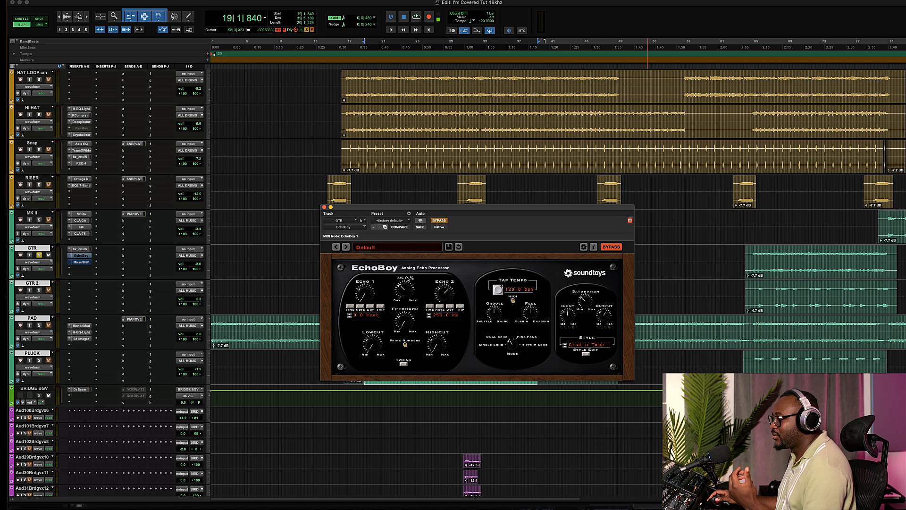
pyautogui.click(439, 221)
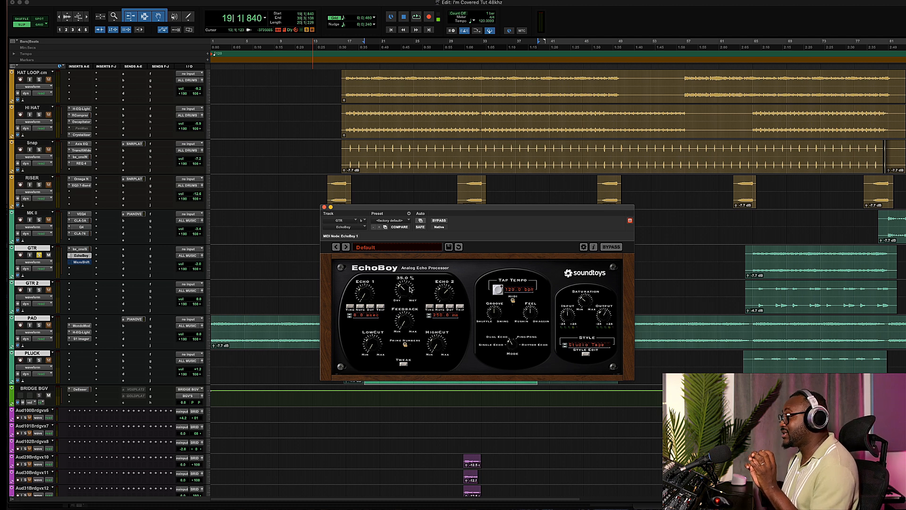
pyautogui.moveTo(410, 290)
pyautogui.mouseDown()
pyautogui.moveTo(413, 196)
pyautogui.moveTo(409, 297)
pyautogui.mouseUp()
pyautogui.press('space')
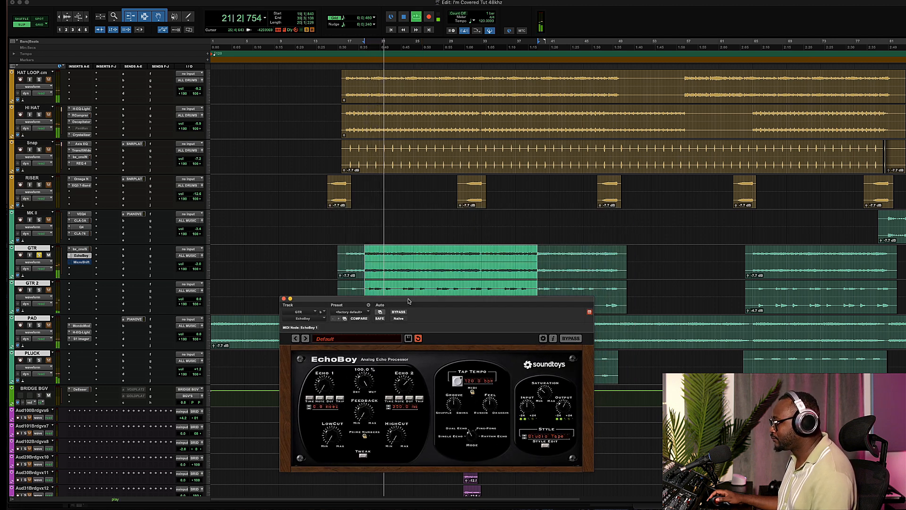
# - Play the guitar section while switching EchoBoy's bypass on and off to compare the delay
pyautogui.click(399, 312)
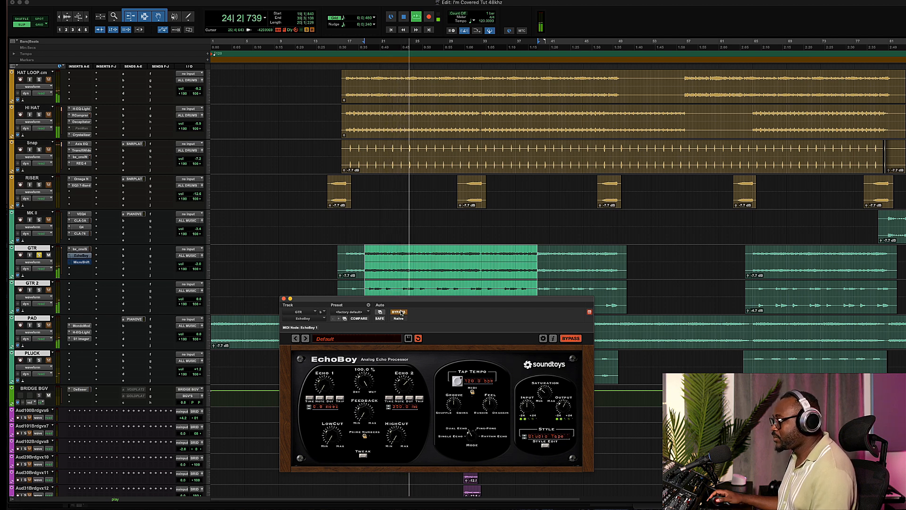
pyautogui.press('space')
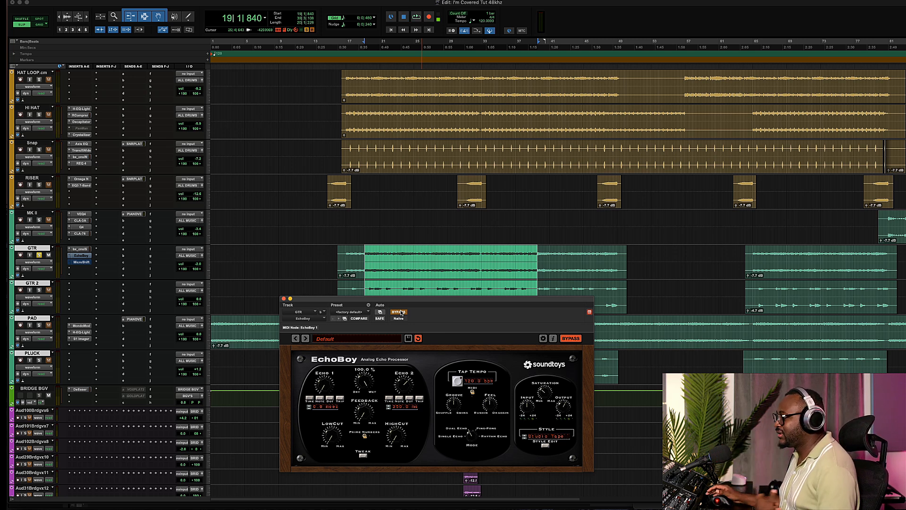
pyautogui.click(401, 312)
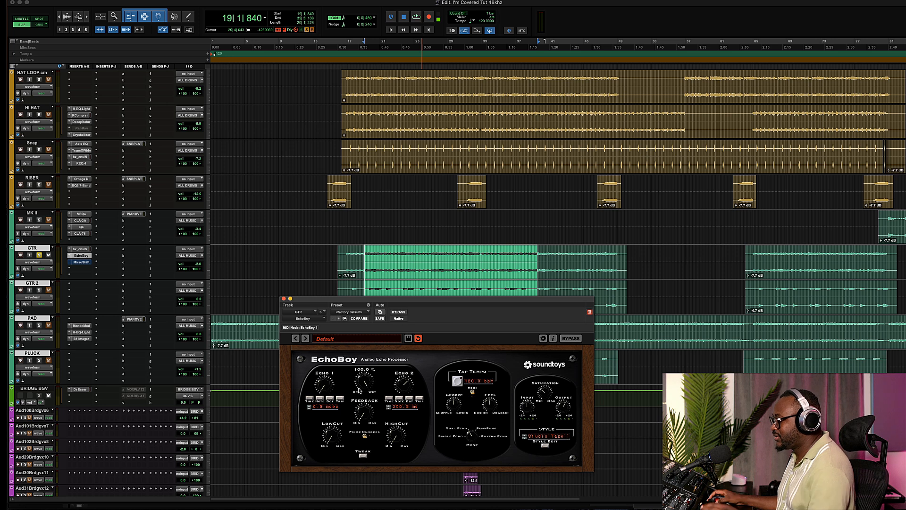
pyautogui.press('space')
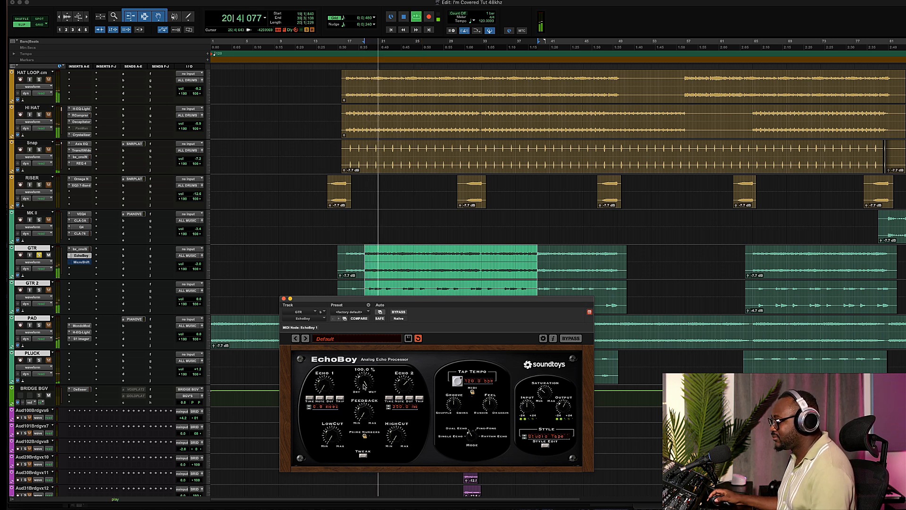
# - Move the EchoBoy window aside and replay the guitar with EchoBoy at 35% mix, toggling its bypass to compare
pyautogui.press('space')
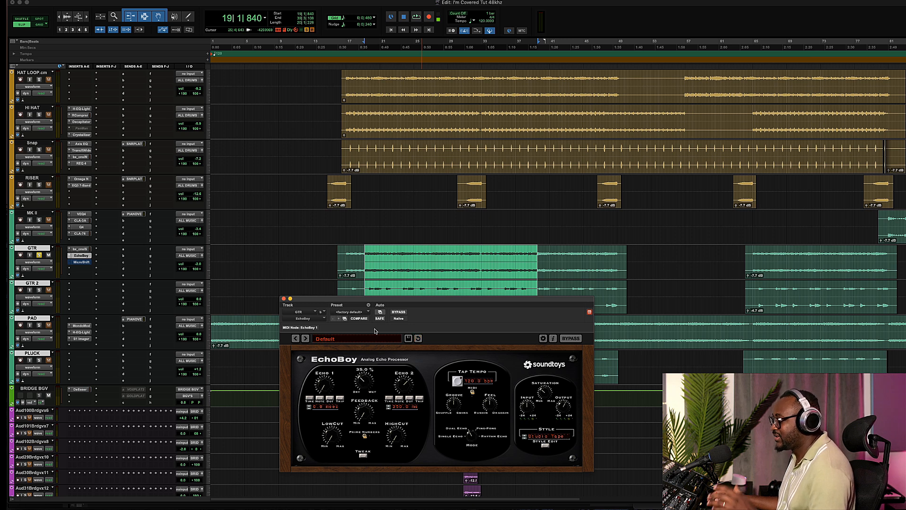
pyautogui.press('space')
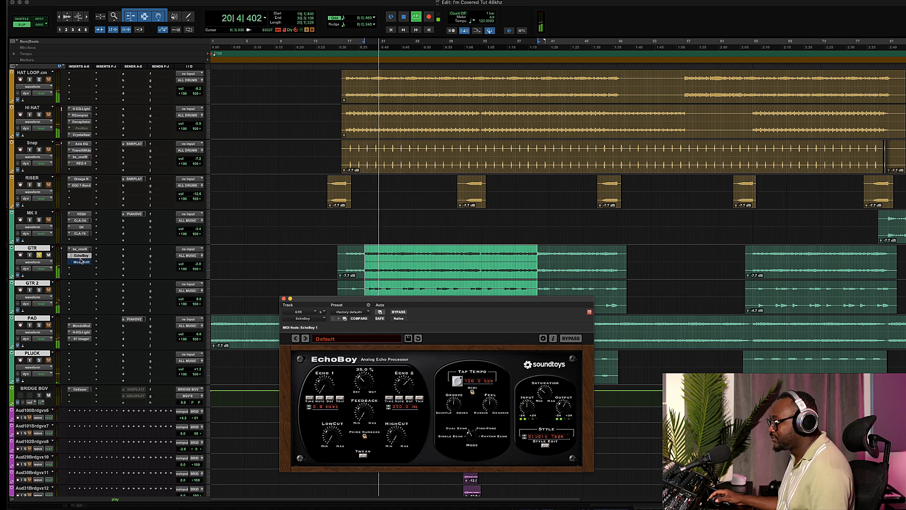
pyautogui.click(398, 312)
pyautogui.moveTo(398, 302); pyautogui.dragTo(663, 195)
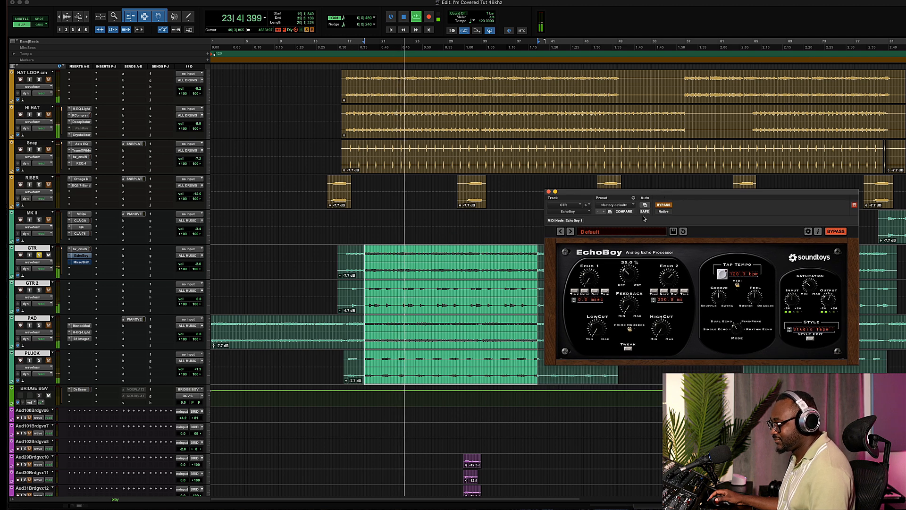
pyautogui.click(663, 205)
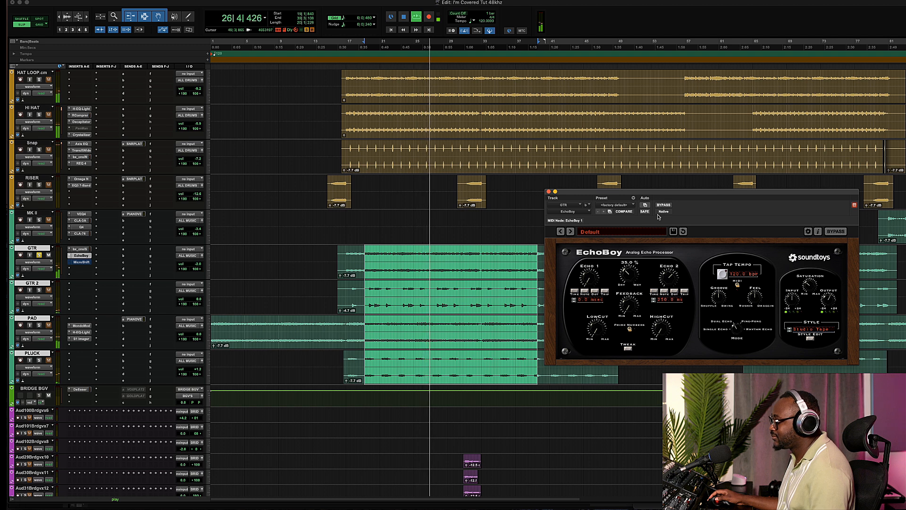
pyautogui.press('space')
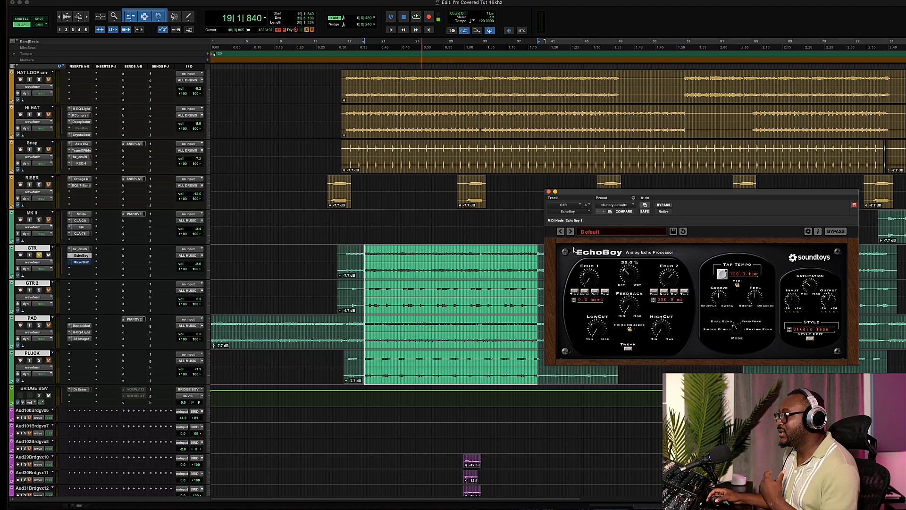
# - Scroll down to the vocal tracks and play the song to hear the guitar delay against the vocals
pyautogui.scroll(-20, 385, 242)
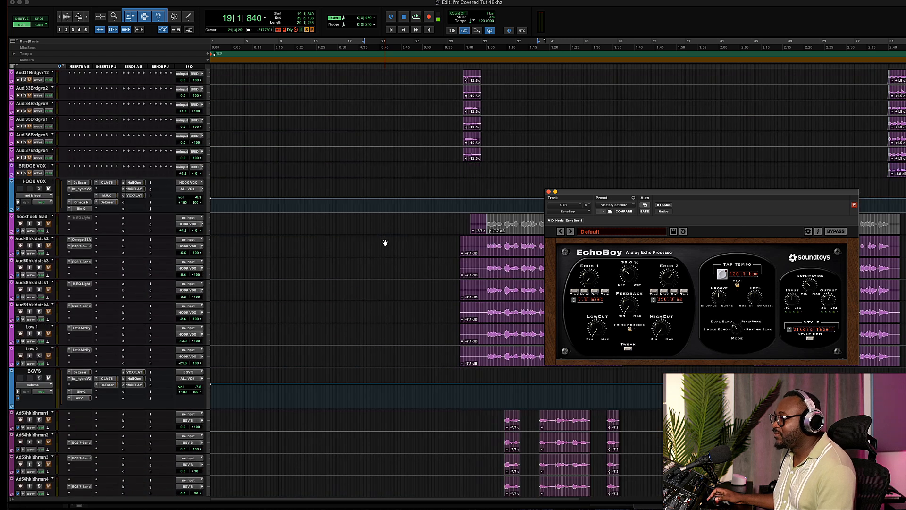
pyautogui.scroll(-3, 385, 243)
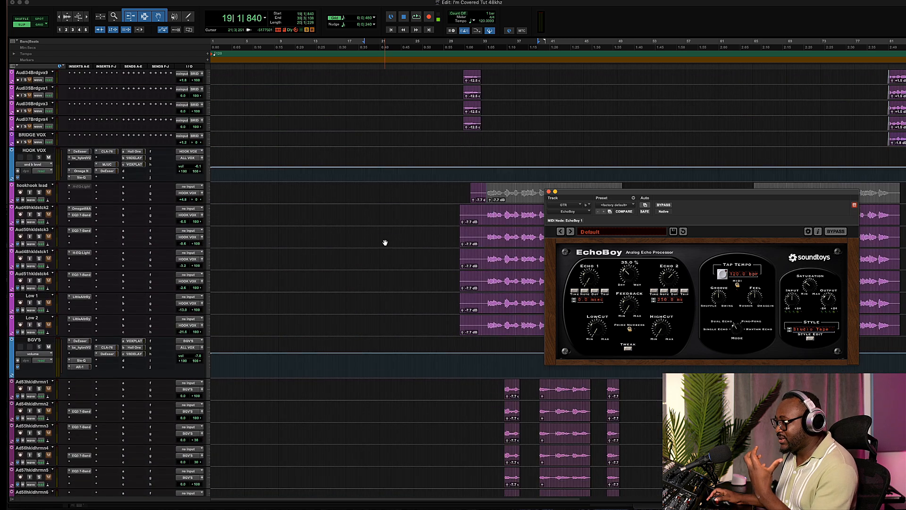
pyautogui.scroll(-5, 385, 243)
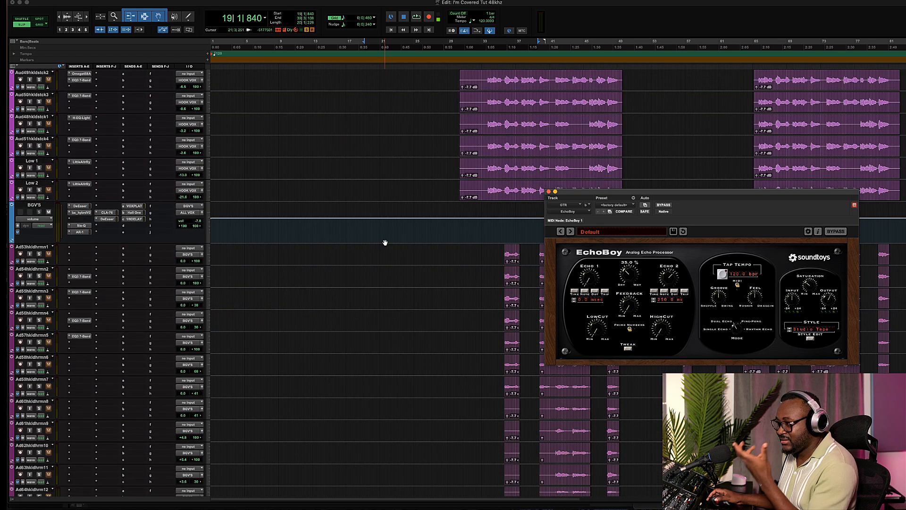
pyautogui.scroll(-15, 385, 243)
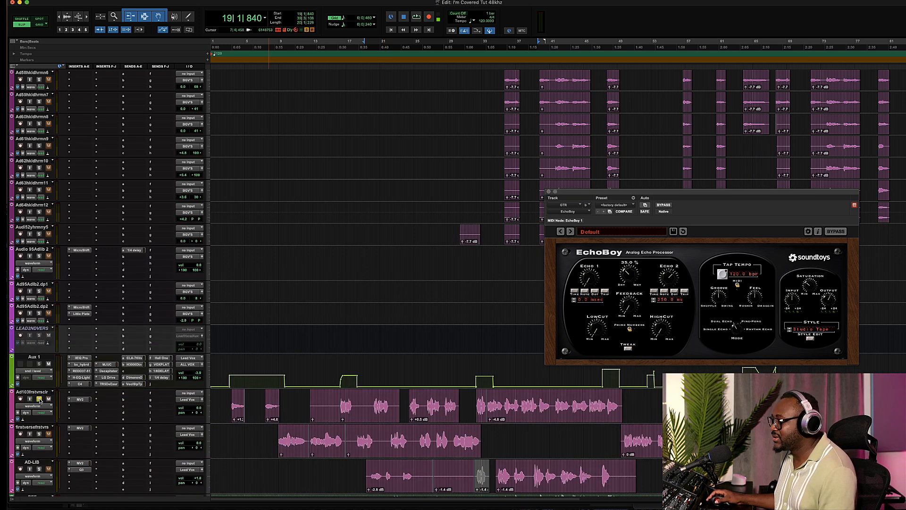
pyautogui.press('space')
pyautogui.scroll(18, 368, 330)
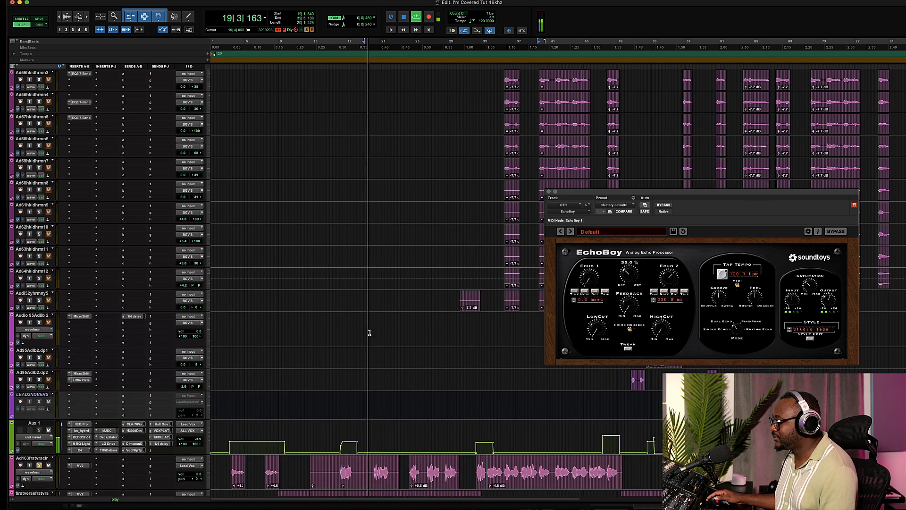
pyautogui.scroll(20, 369, 332)
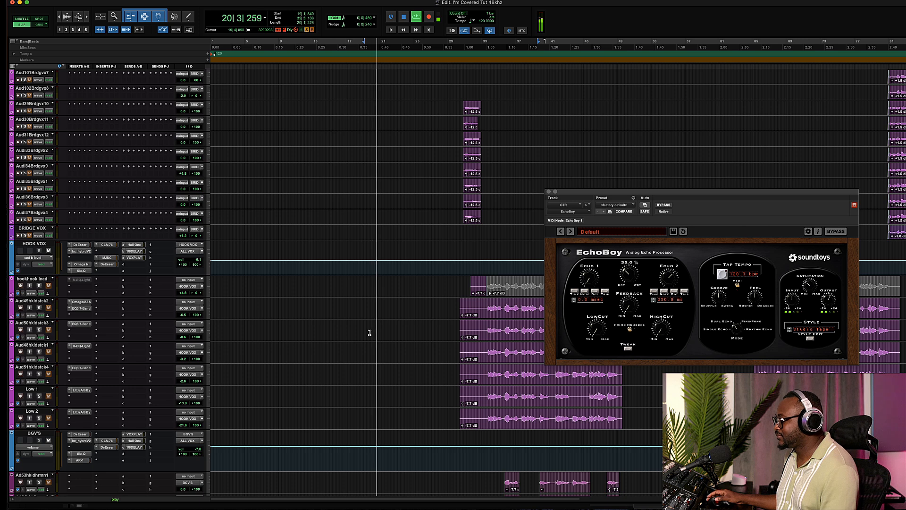
pyautogui.scroll(5, 370, 332)
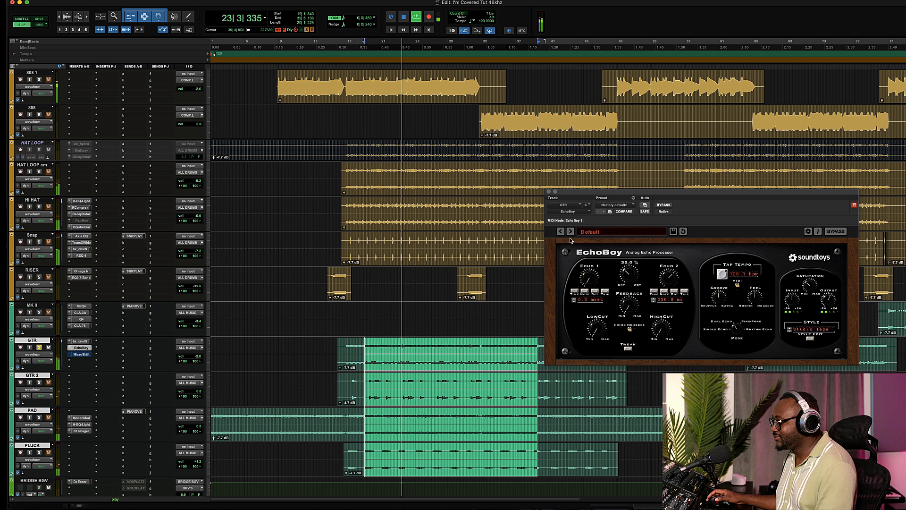
# - Replay the song while switching EchoBoy's bypass on and off, scrolling through the vocal tracks
pyautogui.press('space')
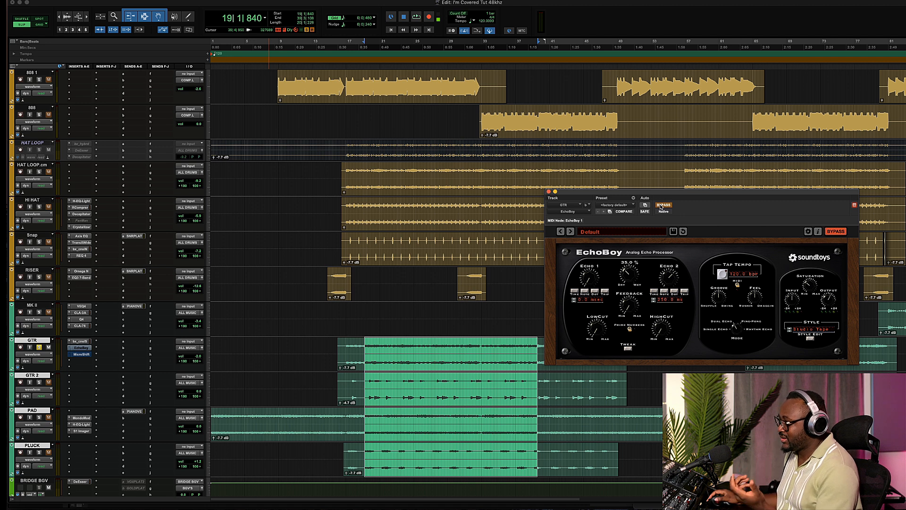
pyautogui.press('space')
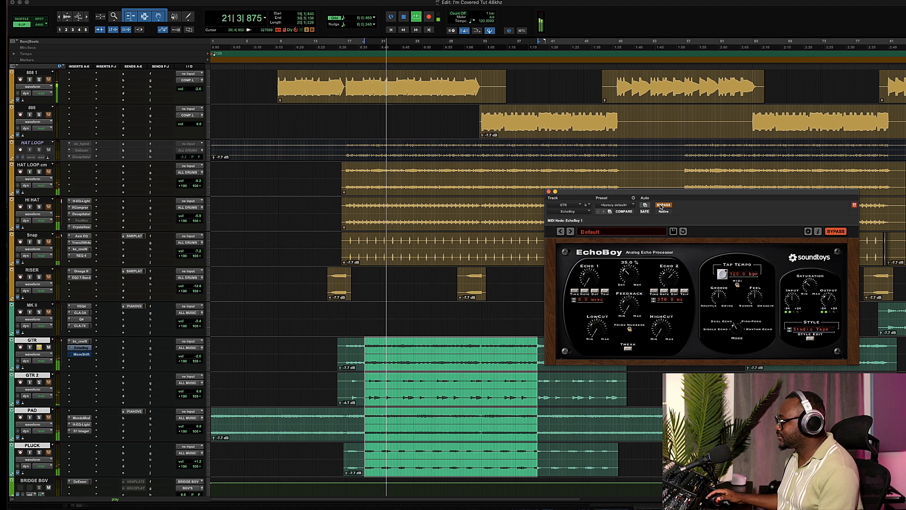
pyautogui.click(663, 204)
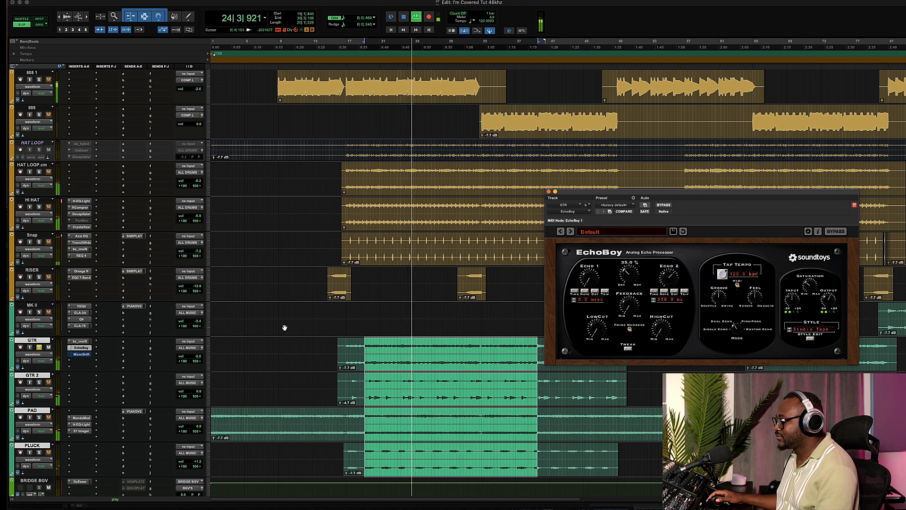
pyautogui.press('space')
pyautogui.scroll(-20, 285, 328)
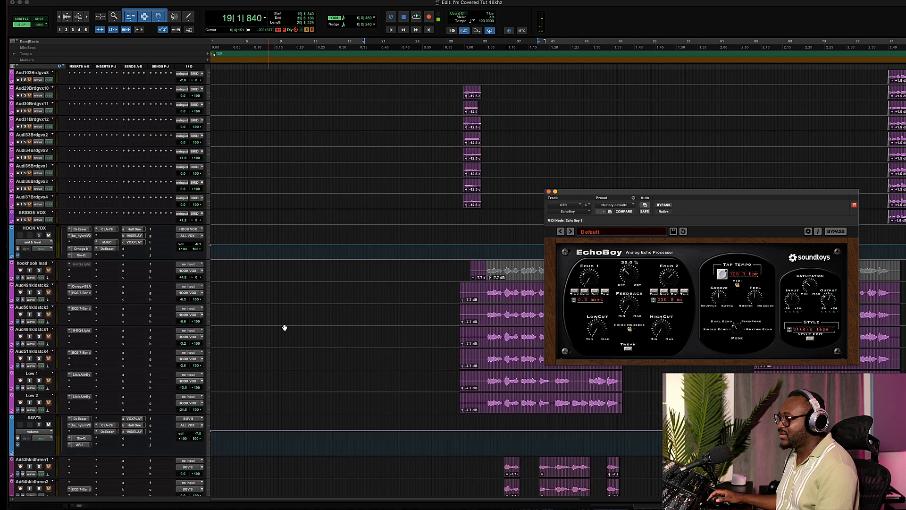
pyautogui.scroll(15, 284, 327)
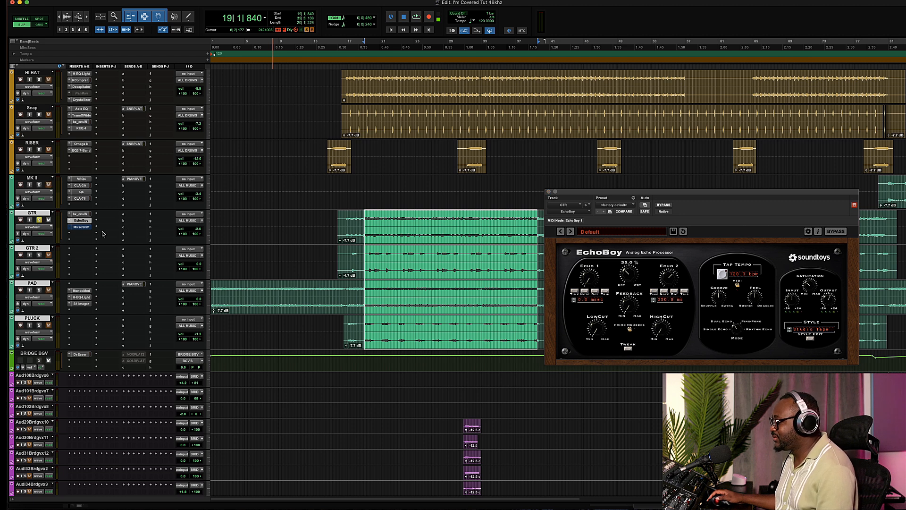
# - Open the MicroShift insert on the GTR track, reposition its window, and audition it with bypass toggled during playback
pyautogui.click(81, 226)
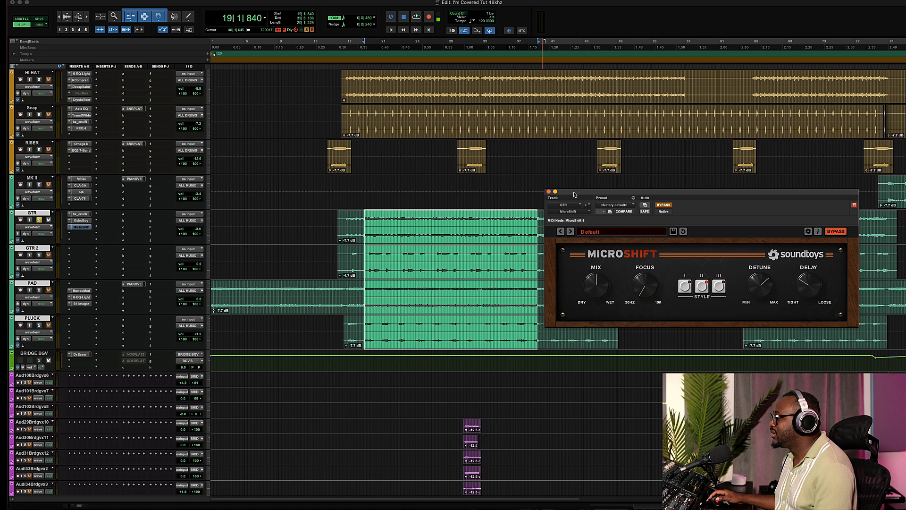
pyautogui.moveTo(574, 194); pyautogui.dragTo(371, 358)
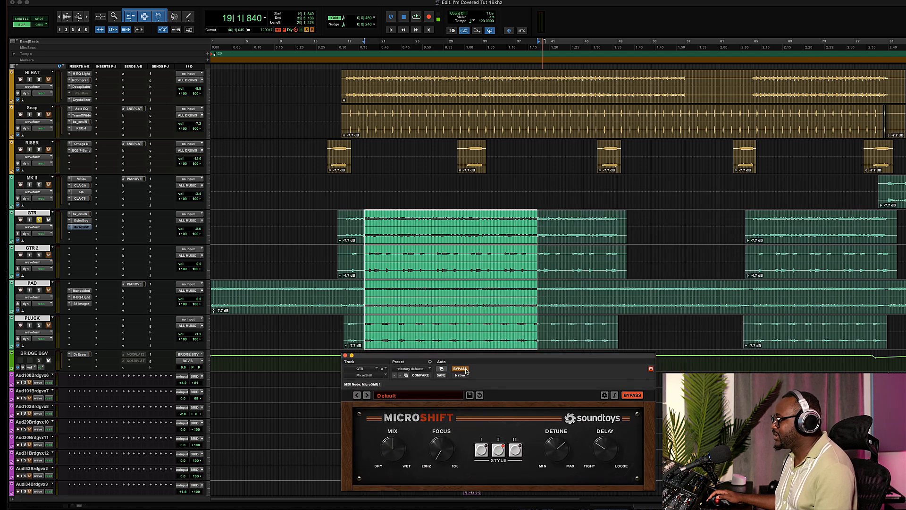
pyautogui.press('space')
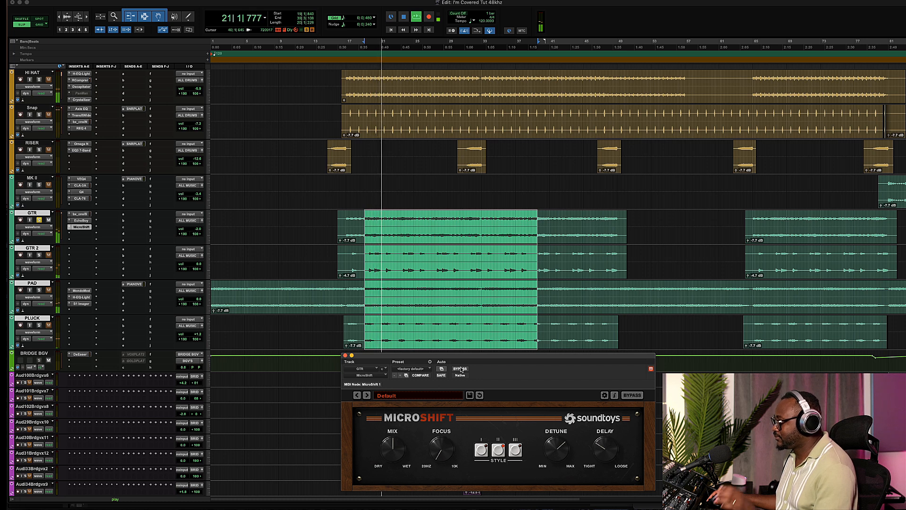
pyautogui.click(460, 369)
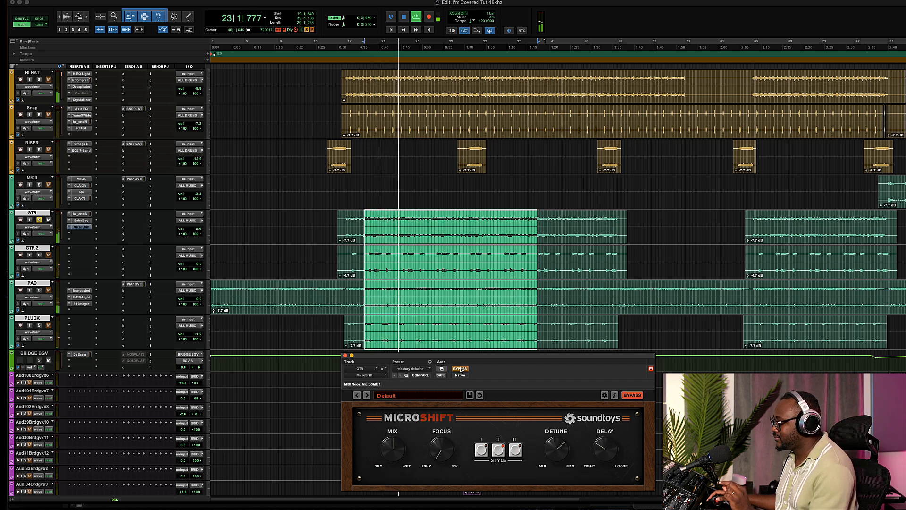
pyautogui.click(460, 369)
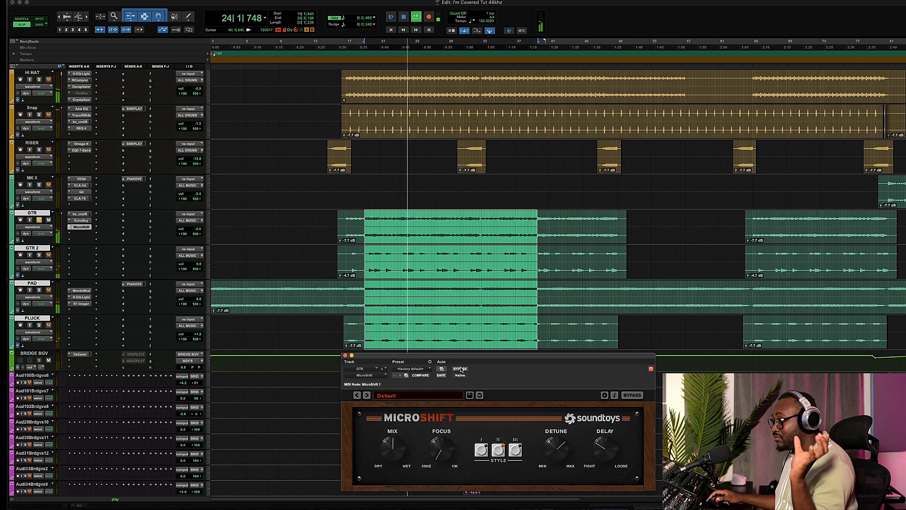
# - Turn up MicroShift's Mix and compare by toggling MicroShift's and the console plugin's bypass during playback
pyautogui.moveTo(406, 433); pyautogui.dragTo(404, 397)
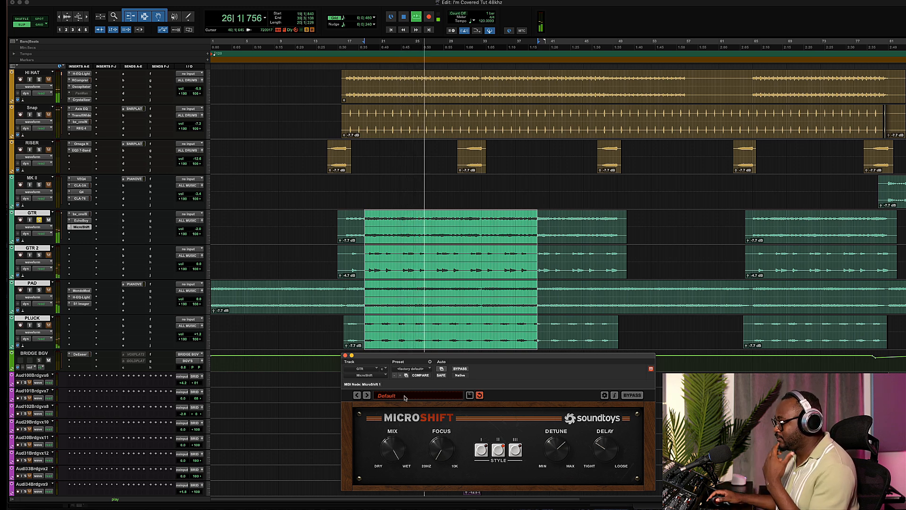
pyautogui.click(459, 368)
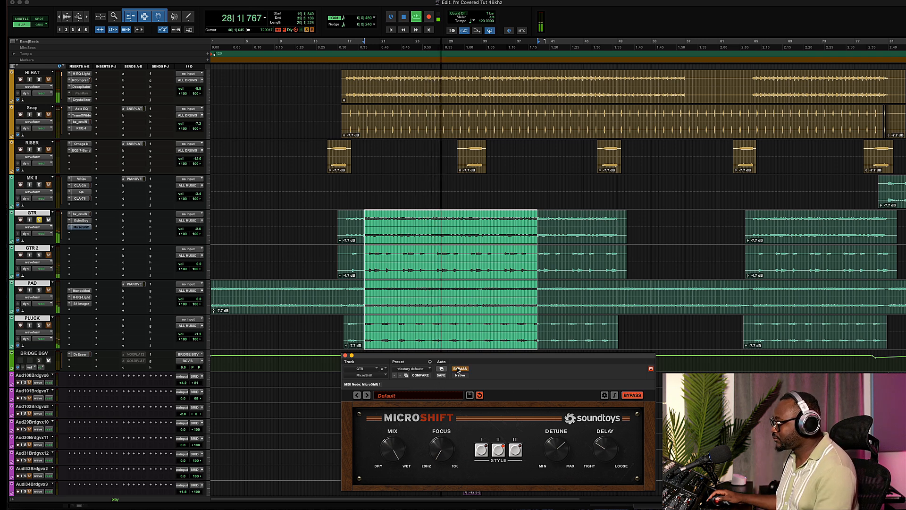
pyautogui.click(459, 368)
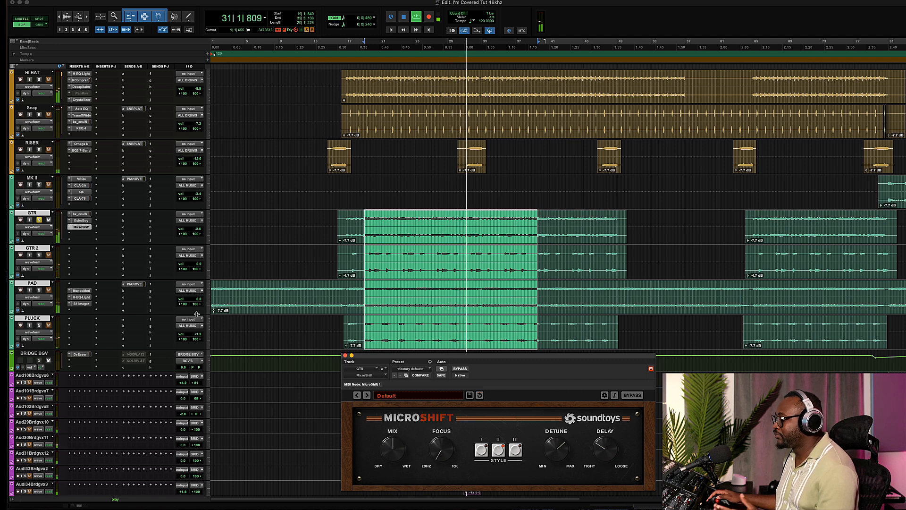
pyautogui.keyDown('shift'); pyautogui.keyDown('super'); pyautogui.click(86, 216); pyautogui.keyUp('super'); pyautogui.keyUp('shift')
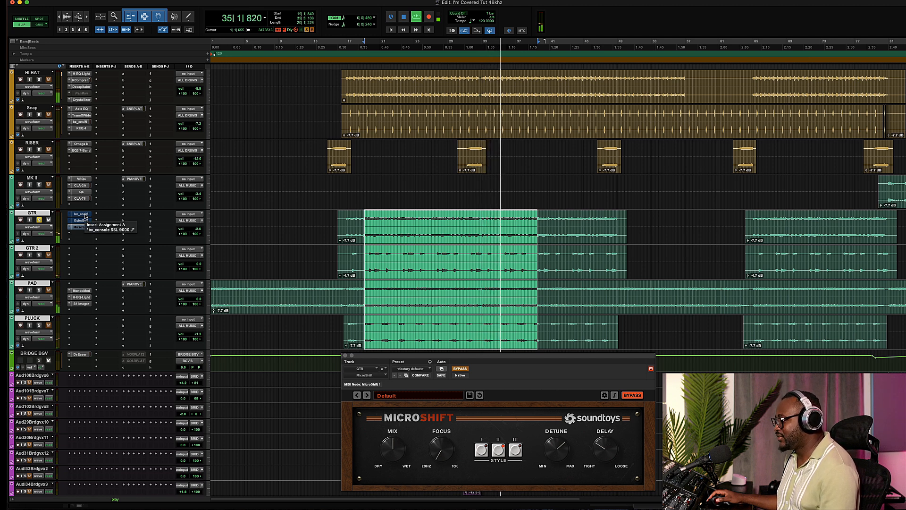
pyautogui.keyDown('shift'); pyautogui.keyDown('super'); pyautogui.click(85, 216); pyautogui.keyUp('super'); pyautogui.keyUp('shift')
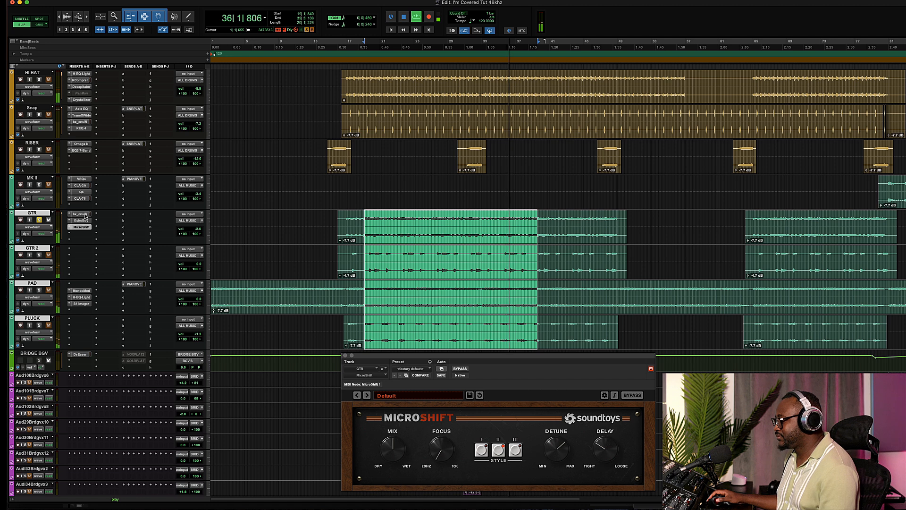